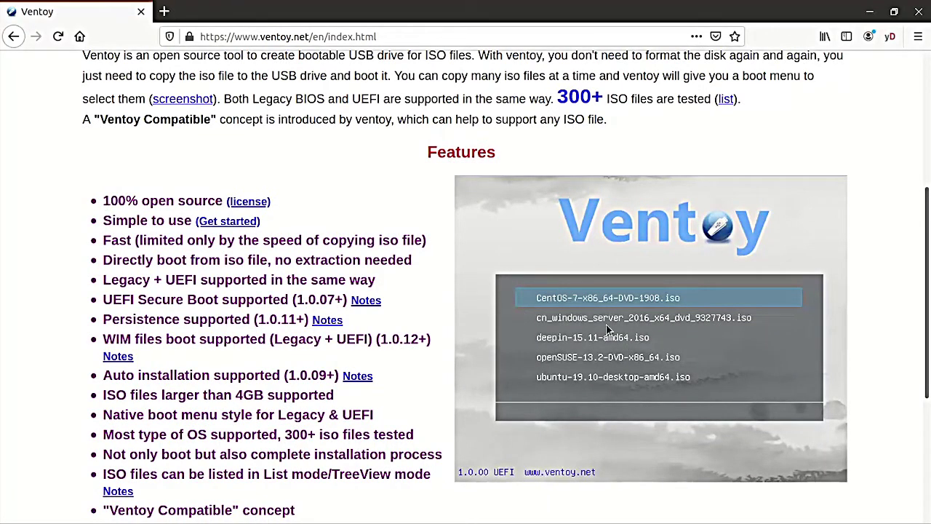
Step: View the Ventoy boot menu screenshot at full size and return to the main page
right_click(662, 332)
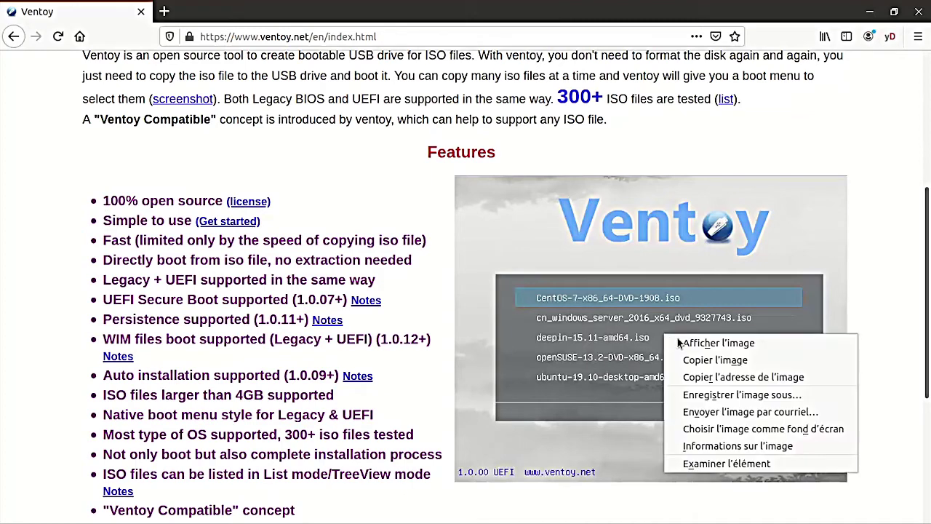
left_click(695, 342)
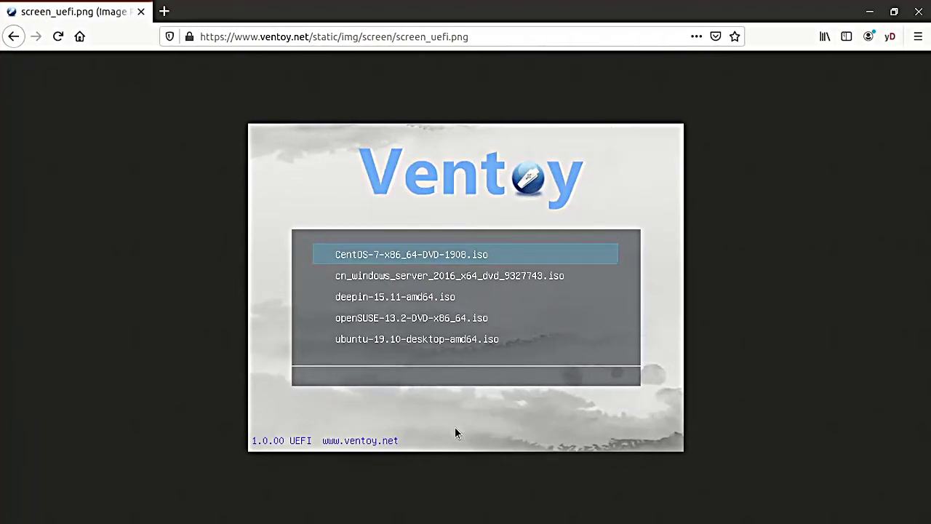
left_click(13, 36)
Step: Download ventoy-1.0.14-windows.zip from the Ventoy 1.0.14 release on GitHub, reached through the Ventoy site's downloads page, and save the file
scroll(287, 175, "up", 5)
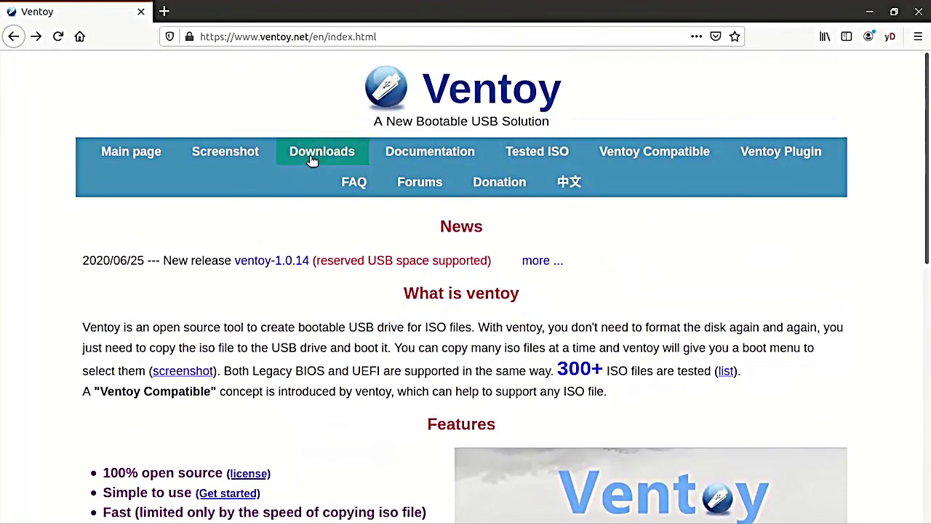
left_click(317, 157)
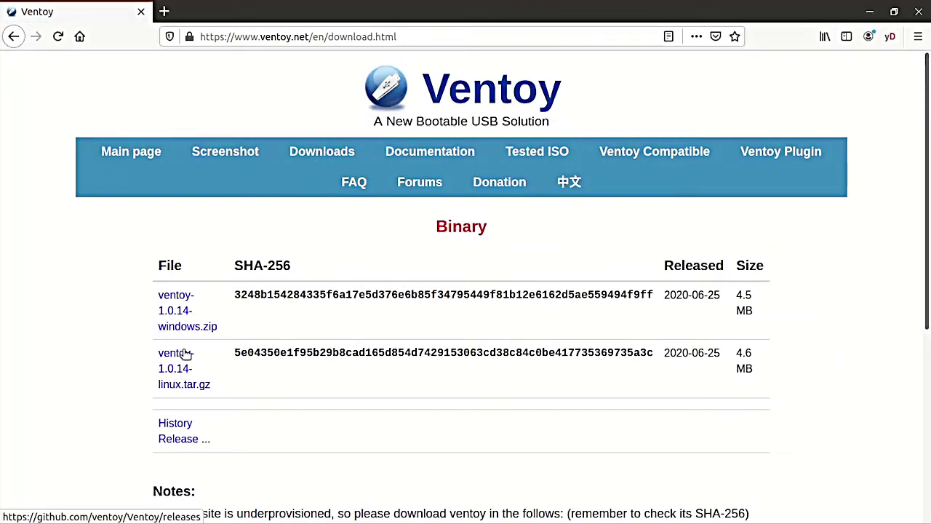
left_click(181, 312)
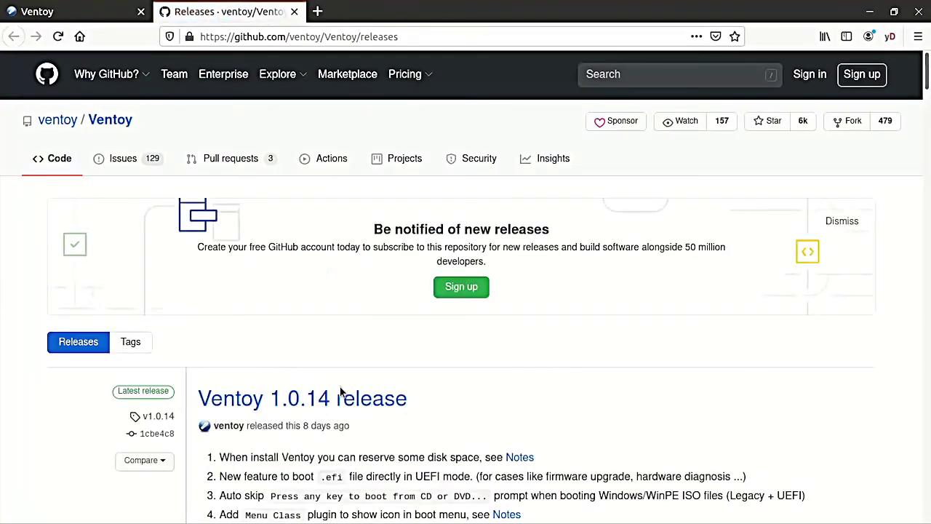
scroll(339, 389, "down", 8)
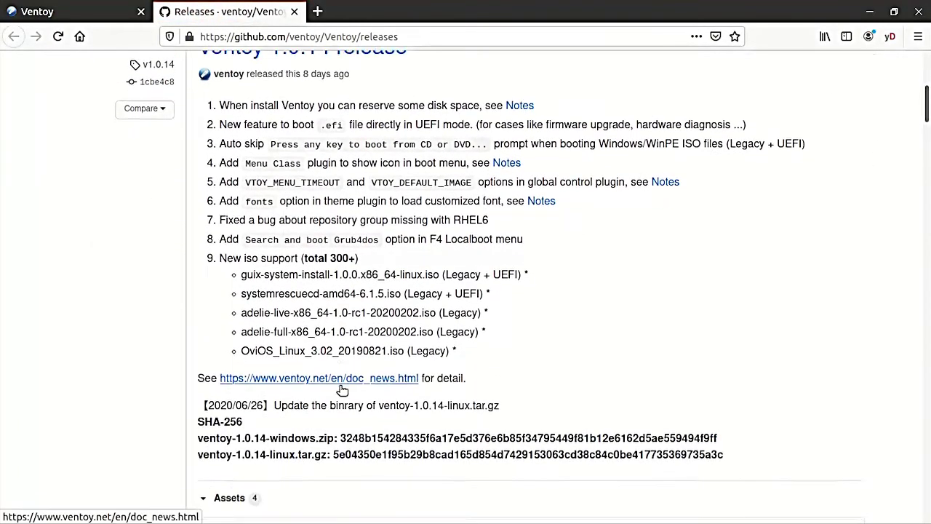
scroll(339, 387, "down", 4)
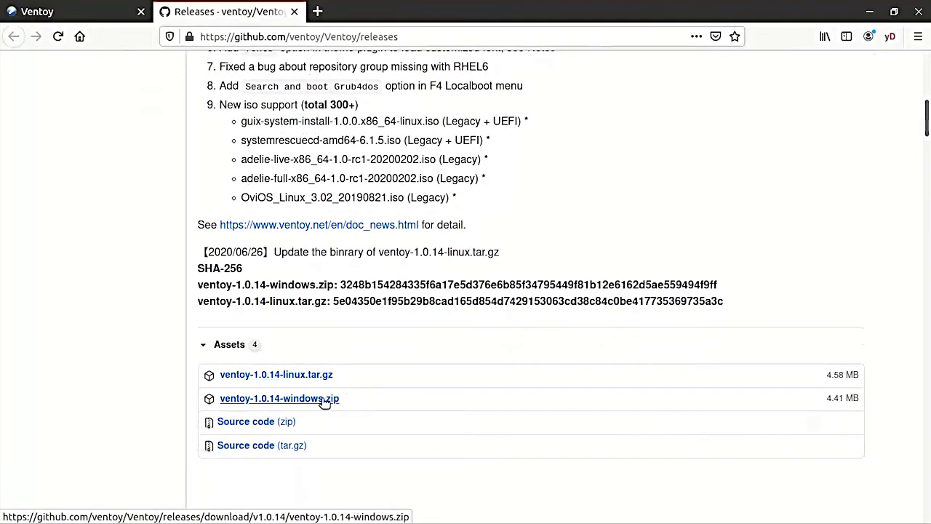
left_click(325, 403)
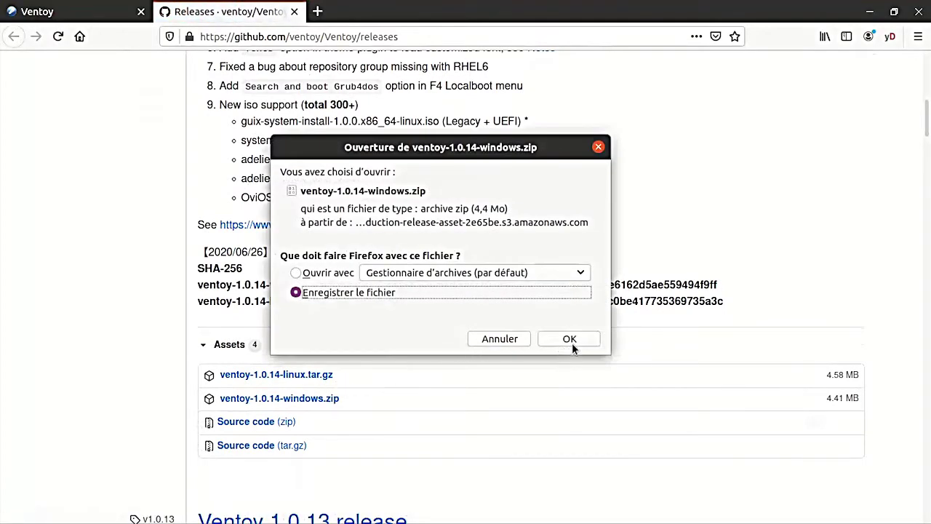
left_click(574, 337)
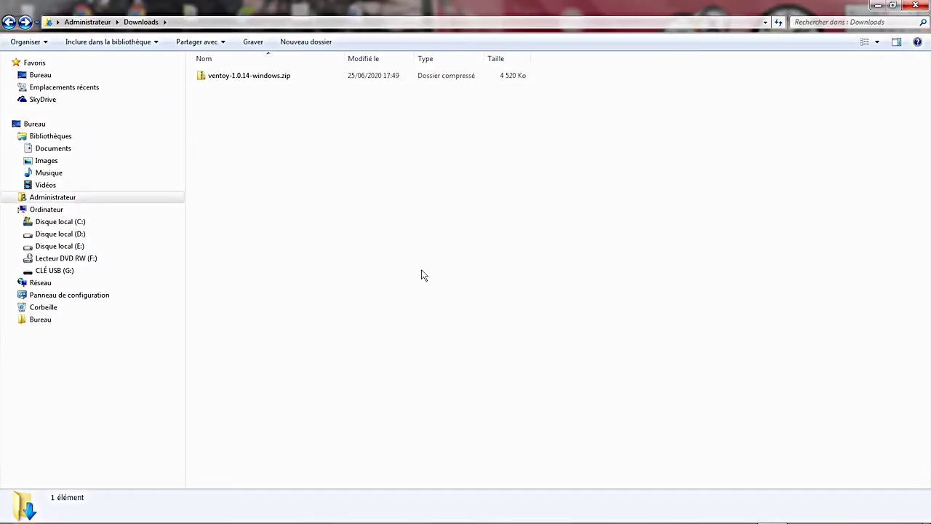
Step: Extract ventoy-1.0.14-windows.zip into the proposed ventoy-1.0.14-windows folder in Downloads
right_click(260, 81)
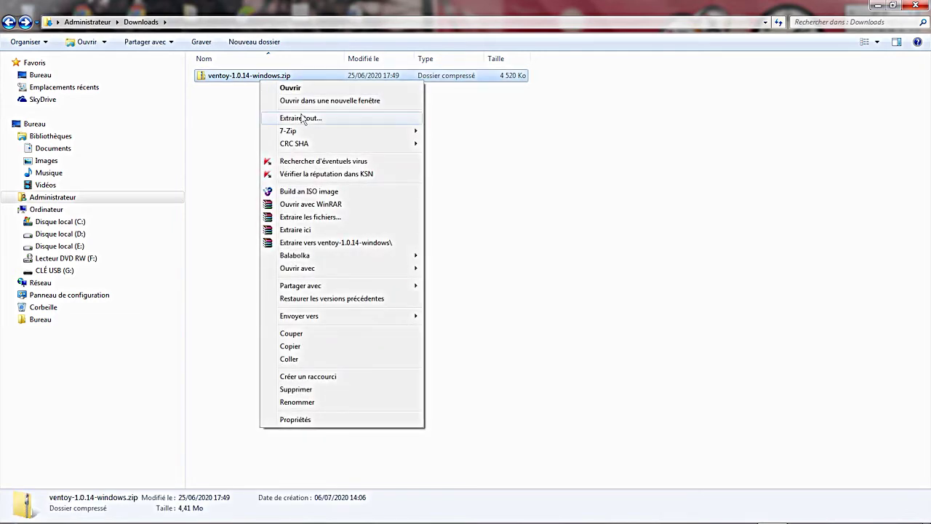
left_click(300, 117)
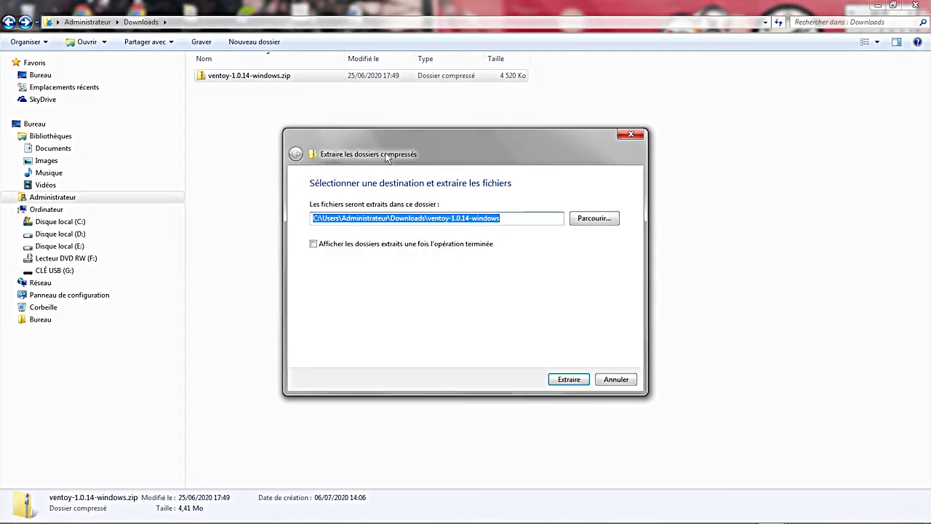
left_click(570, 381)
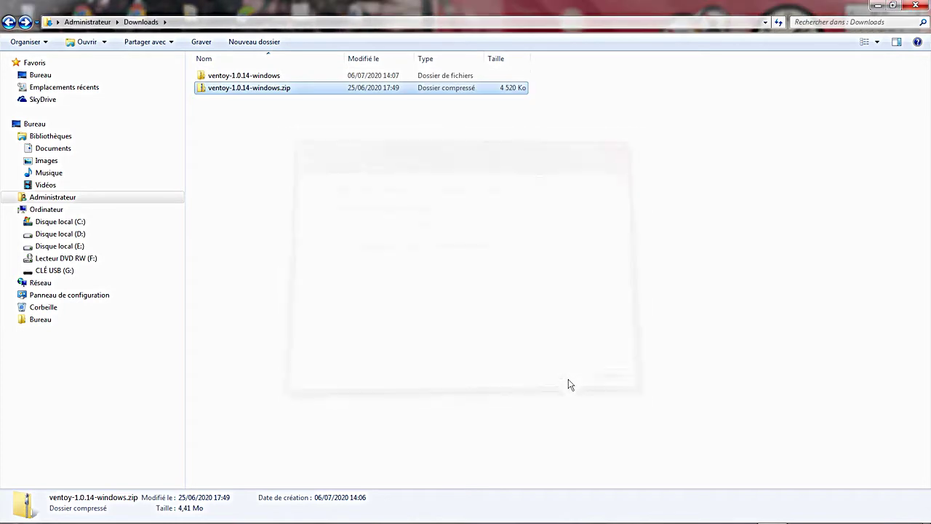
Step: Open the extracted ventoy-1.0.14 folder inside ventoy-1.0.14-windows and launch Ventoy2Disk.exe
left_click(253, 79)
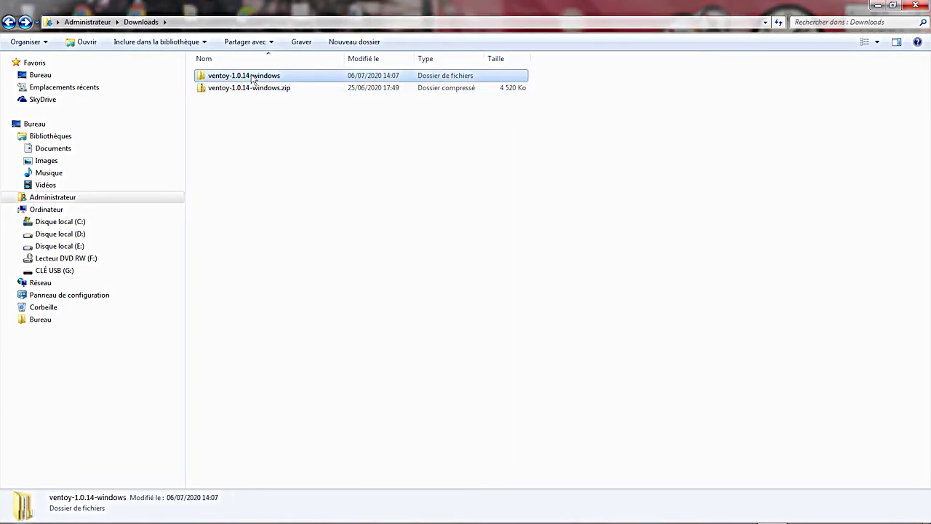
double_click(253, 78)
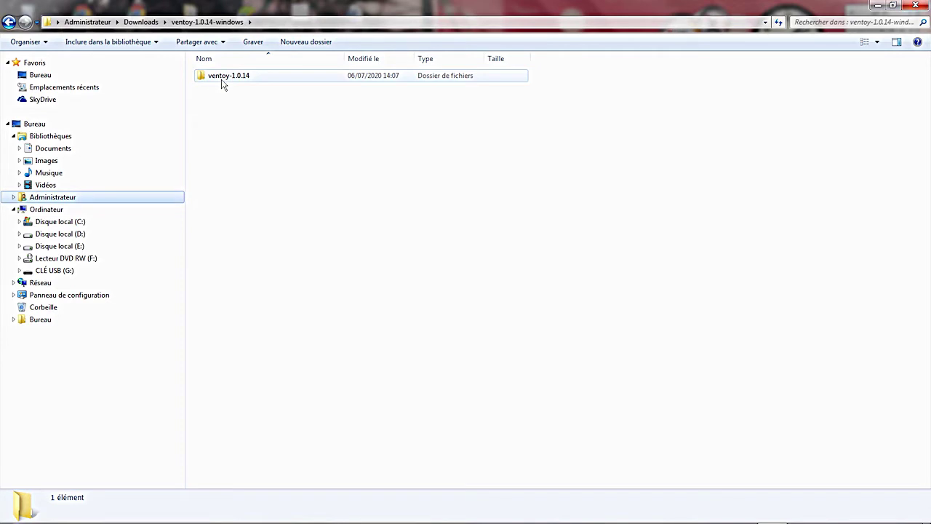
double_click(222, 77)
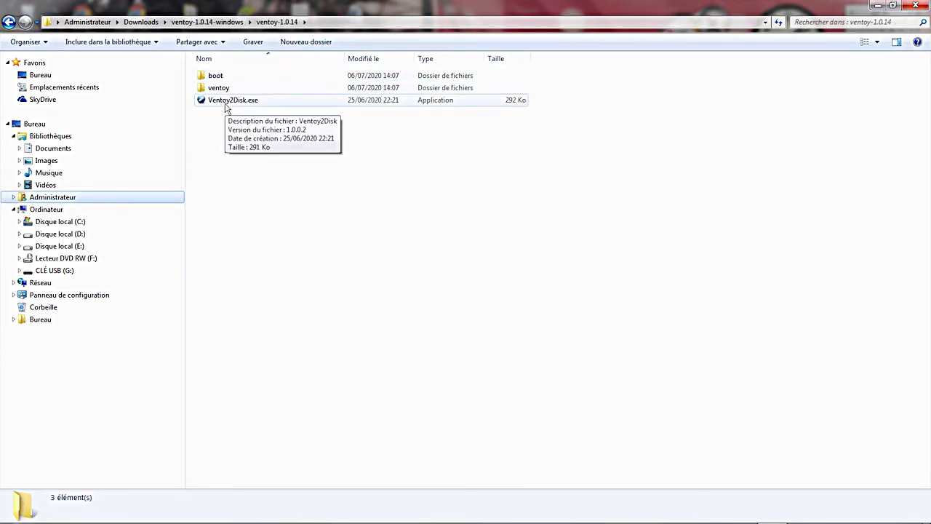
double_click(231, 100)
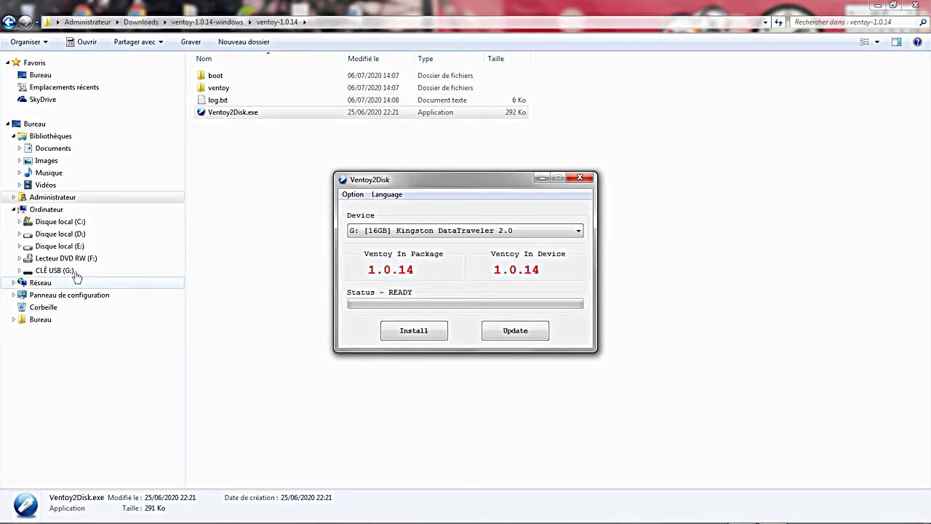
Step: Install Ventoy on the G: 16GB Kingston DataTraveler 2.0 drive, accept both format confirmations, and close Ventoy2Disk
left_click(368, 233)
left_click(368, 236)
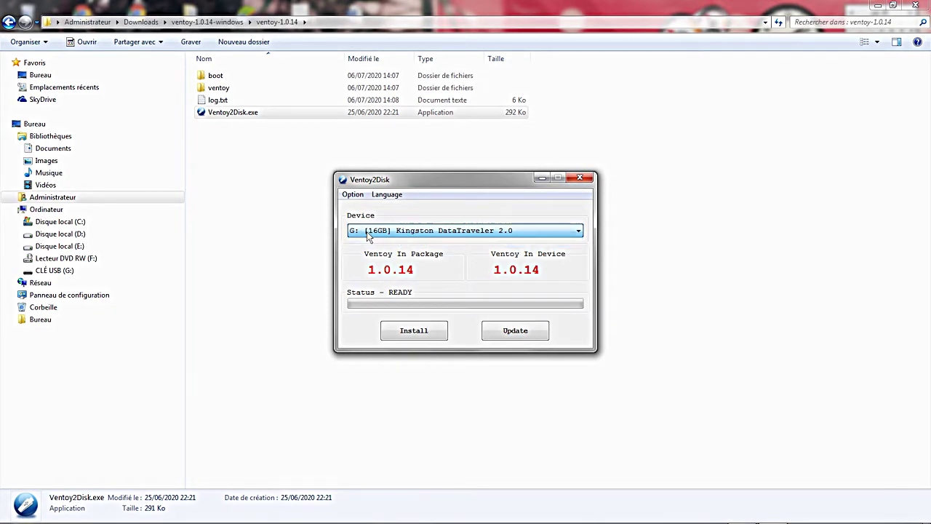
left_click(430, 339)
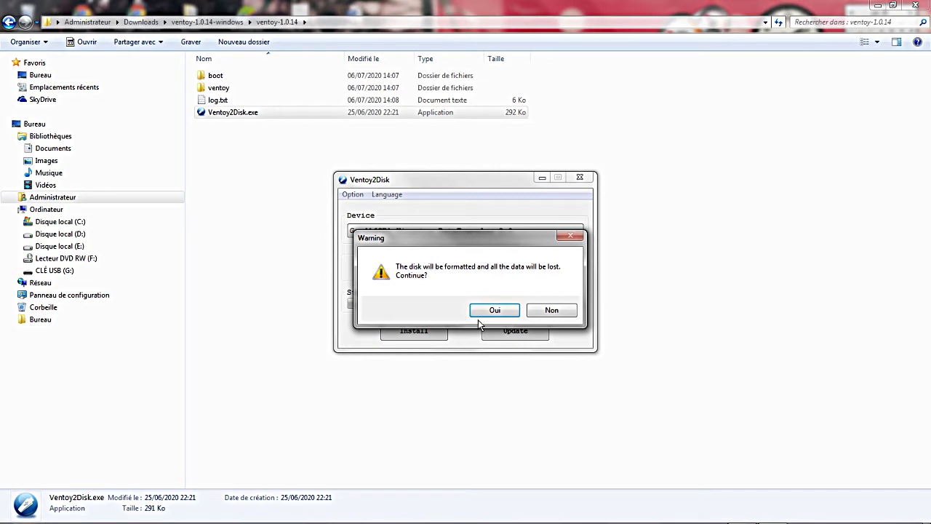
left_click(490, 314)
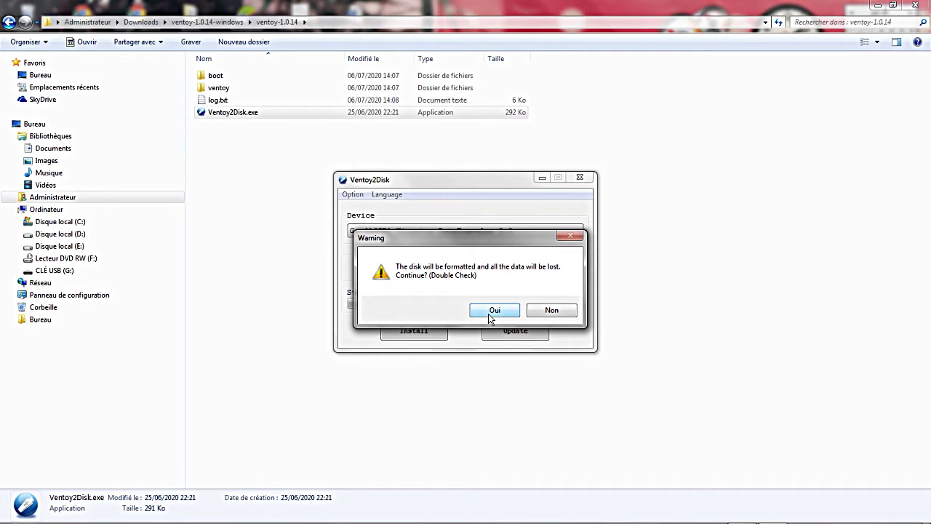
left_click(489, 315)
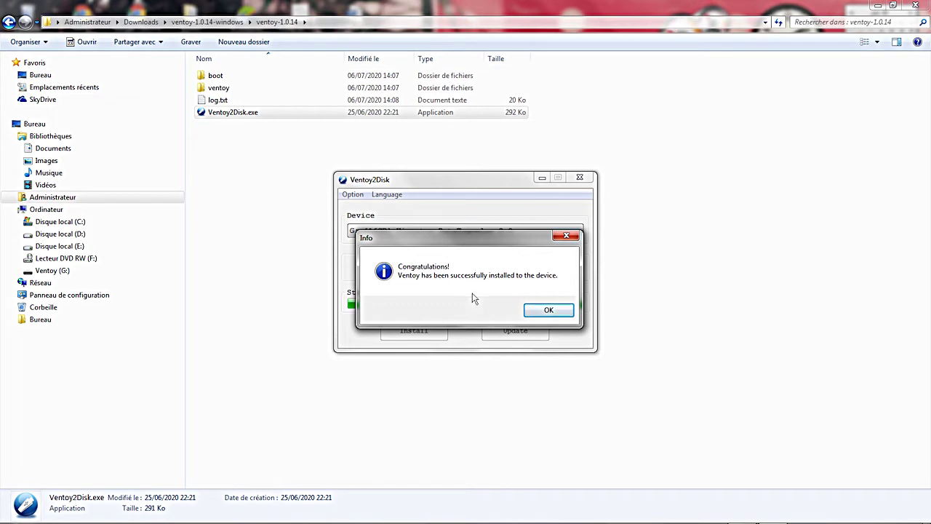
left_click(549, 311)
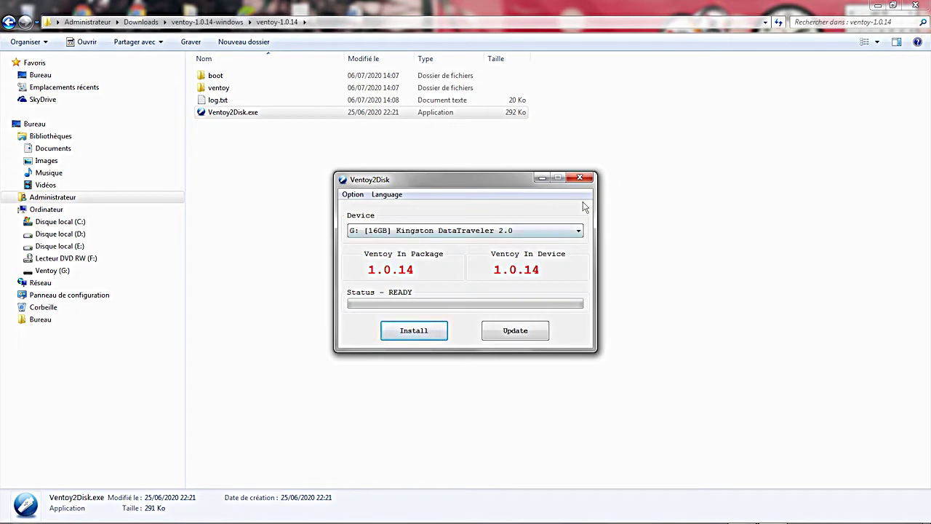
left_click(584, 185)
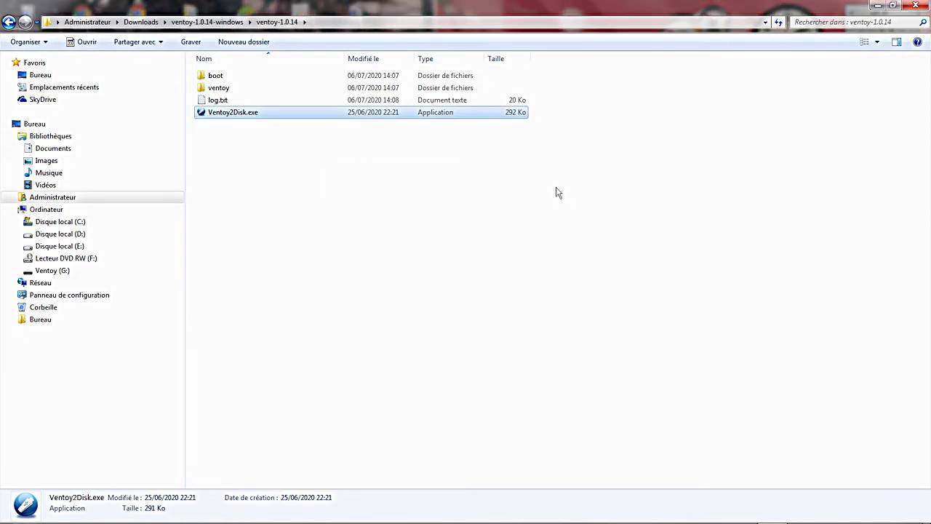
Step: Open the Ventoy (G:) drive and check its file system and free space in its properties
left_click(45, 273)
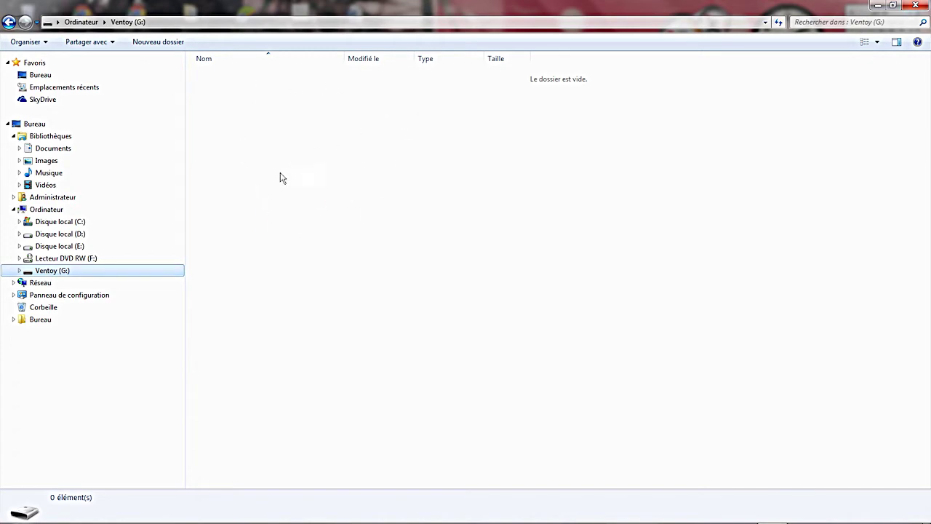
right_click(159, 269)
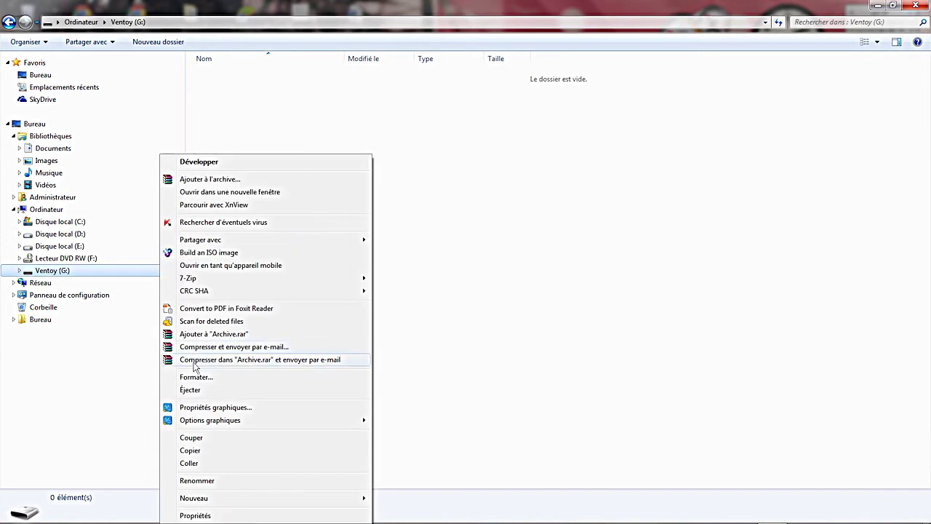
left_click(195, 515)
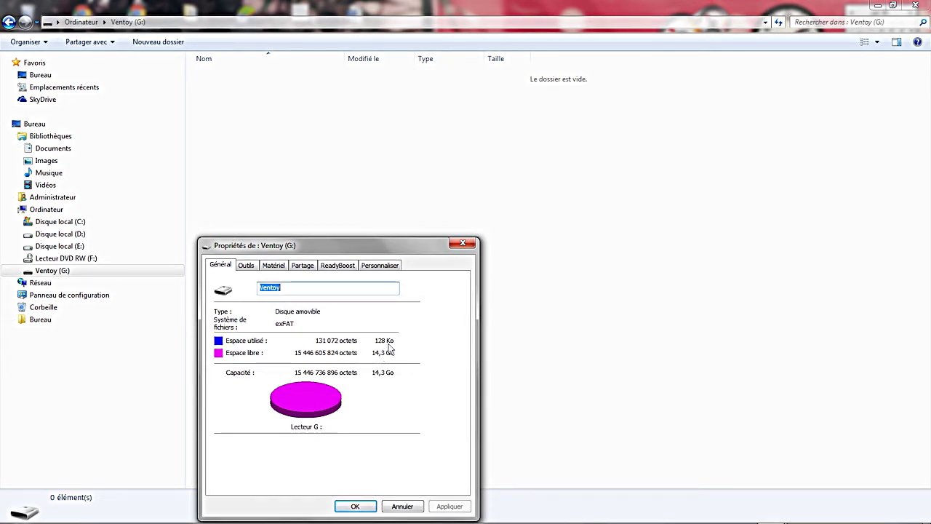
left_click(463, 243)
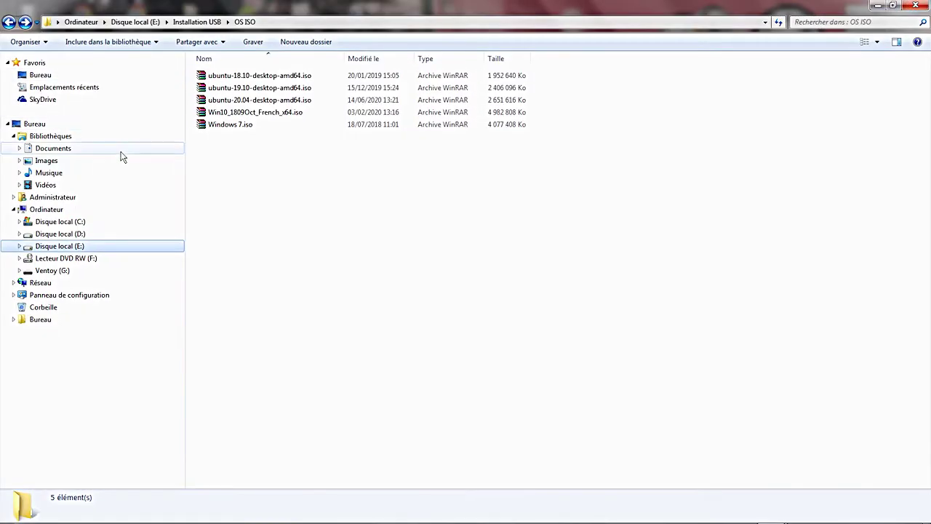
Step: Copy ubuntu-20.04-desktop-amd64.iso, Win10_1809Oct_French_x64.iso and Windows 7.iso from the OS ISO folder to the Ventoy (G:) drive
left_click(246, 125)
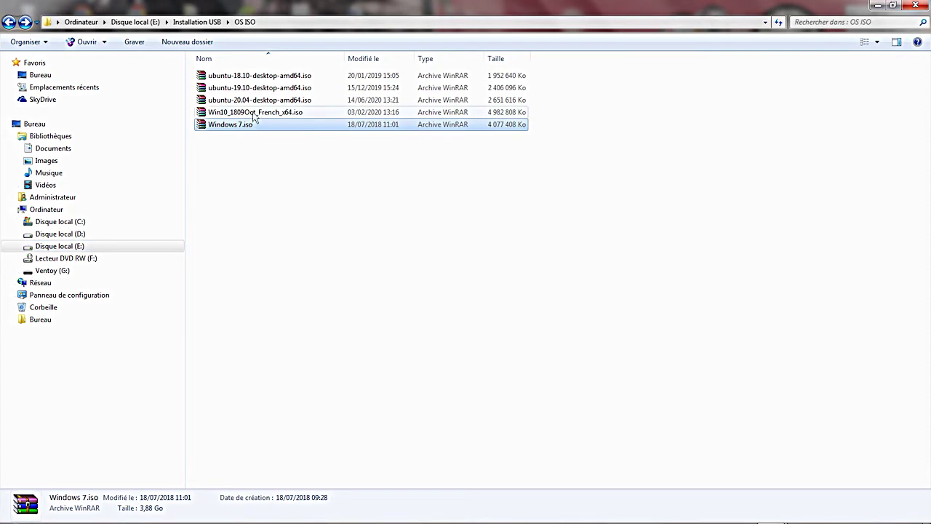
left_click(254, 114, "shift")
left_click(259, 101, "shift")
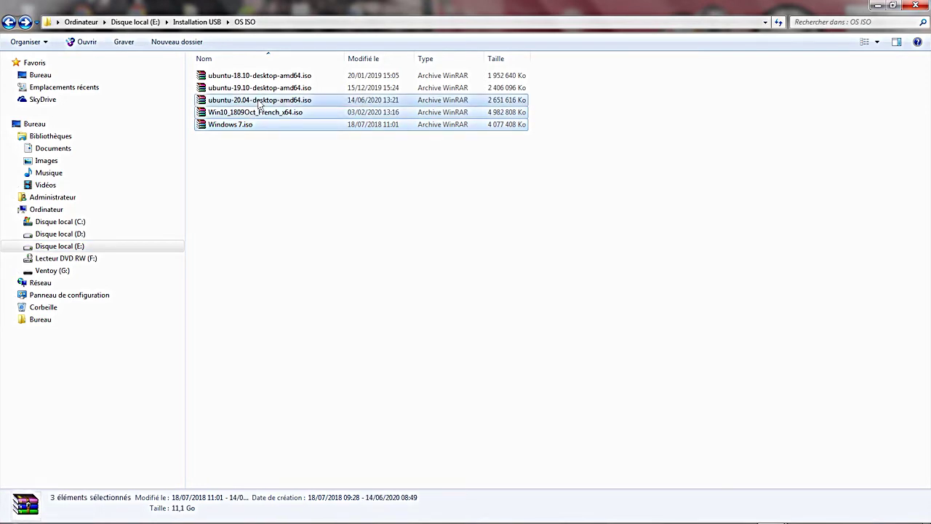
right_click(259, 103)
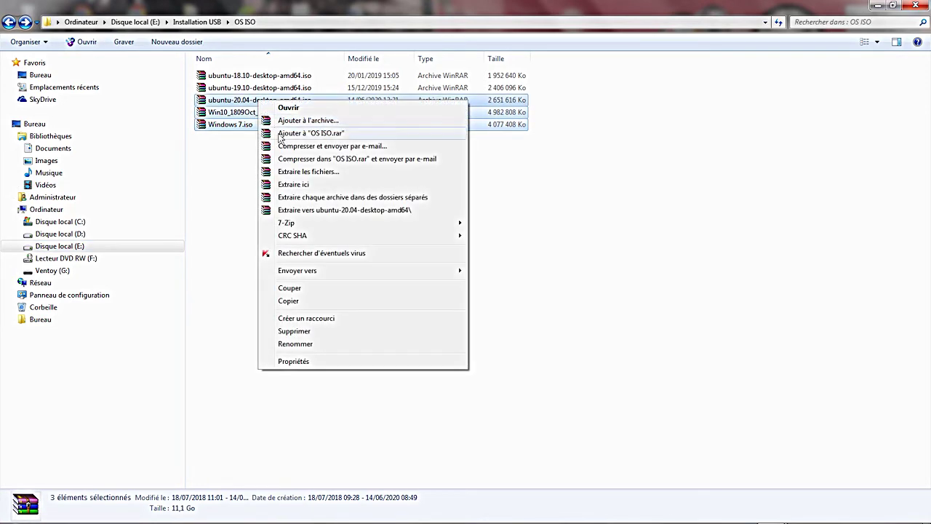
left_click(291, 301)
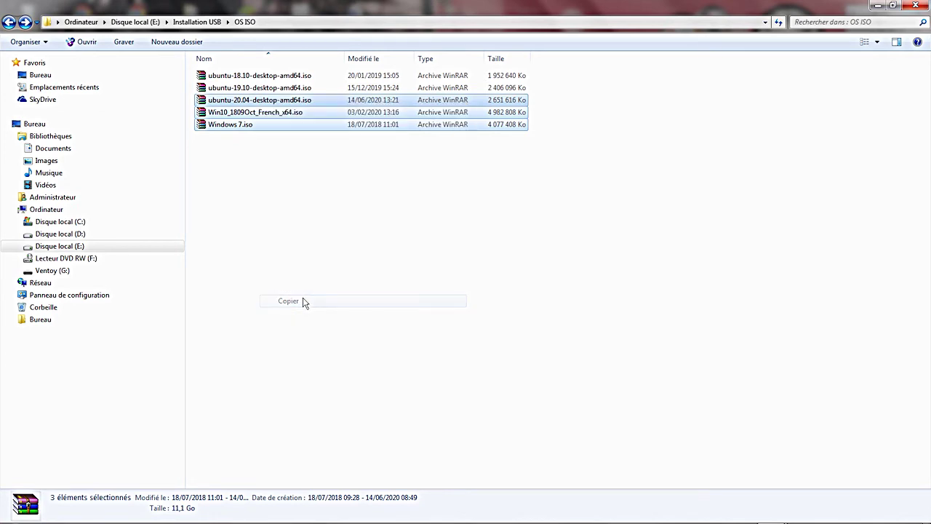
left_click(65, 271)
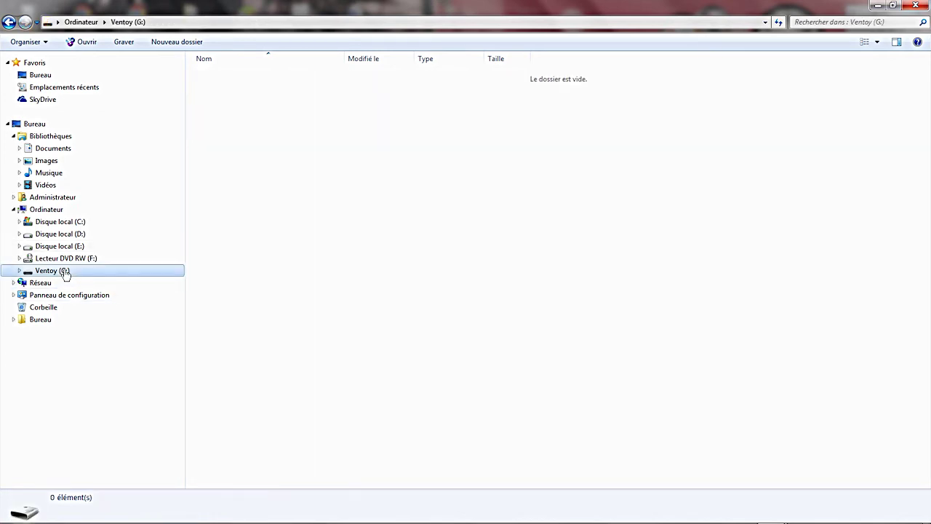
right_click(307, 229)
left_click(348, 313)
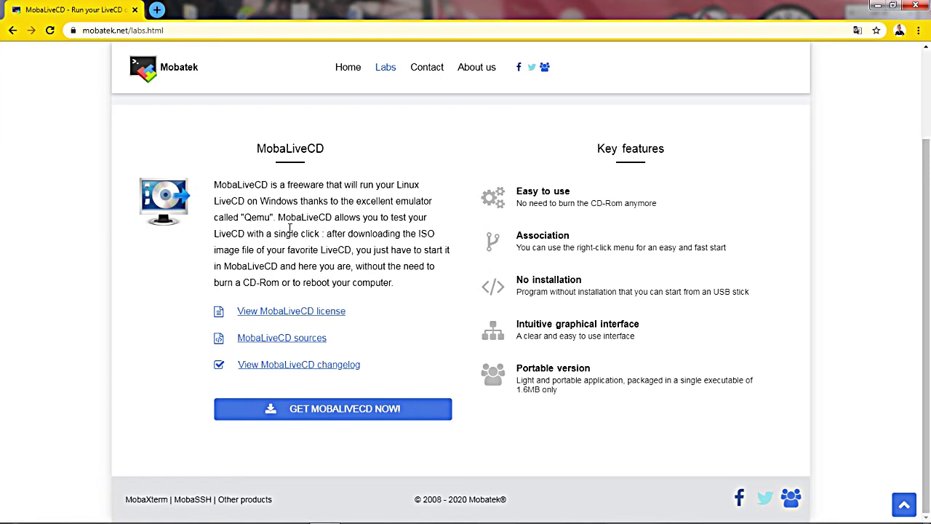
Step: Download MobaLiveCD from the Mobatek labs page in the browser and show the downloaded file in its folder
left_click(321, 412)
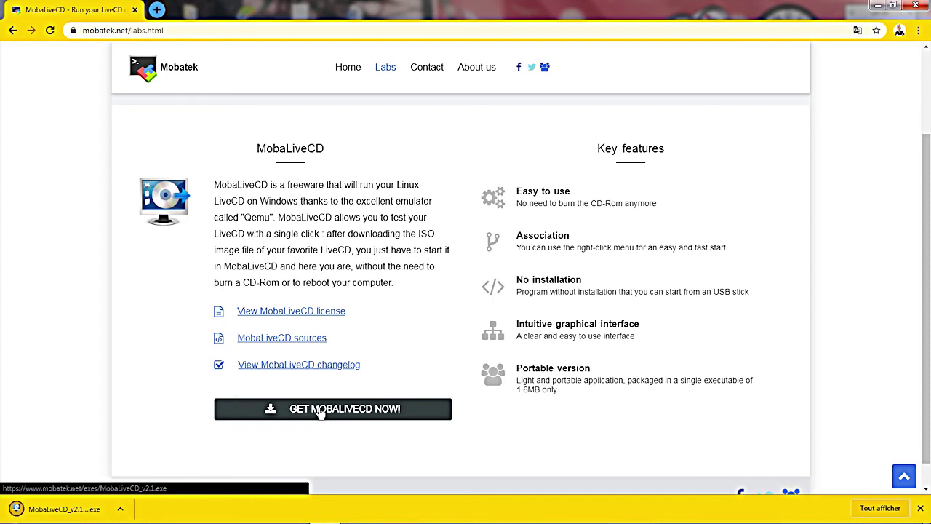
left_click(120, 510)
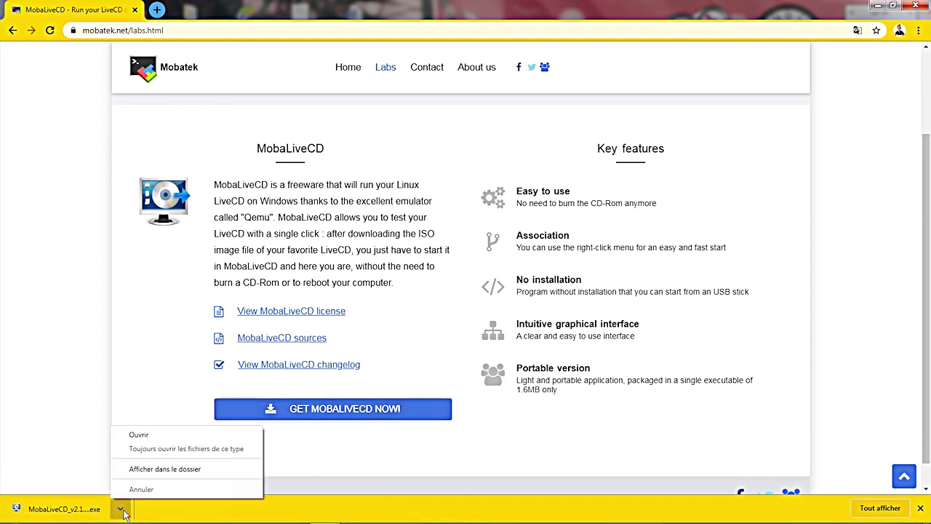
left_click(155, 468)
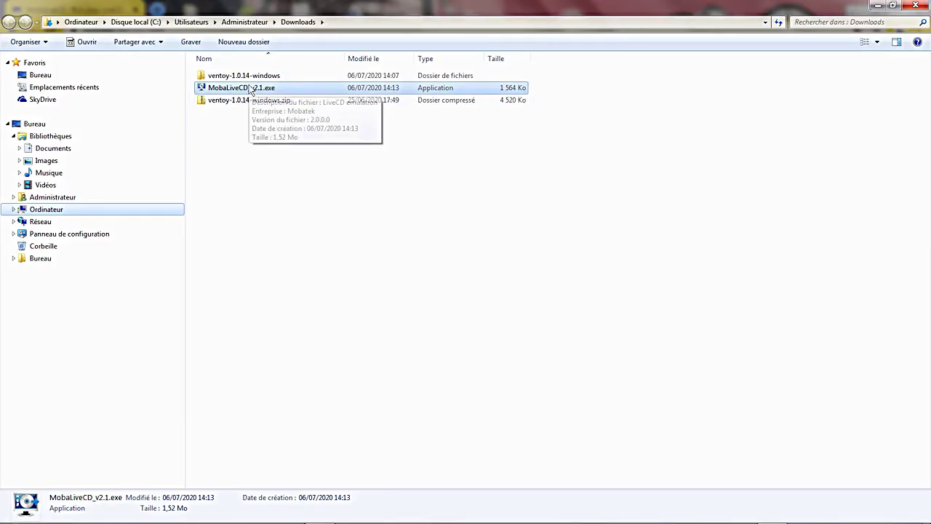
Step: Run MobaLiveCD_v2.1.exe, accepting the security warning, and open the Ventoy (G:) drive in the file explorer
double_click(250, 89)
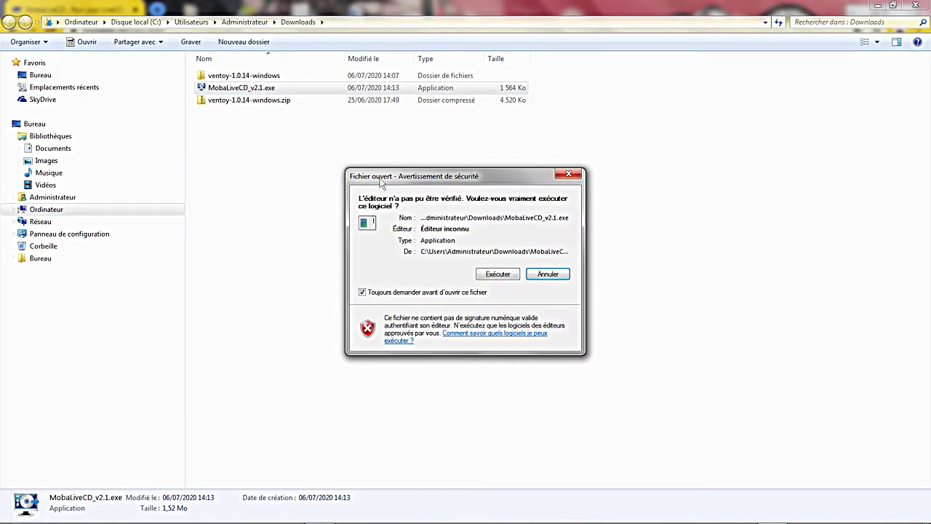
left_click(498, 275)
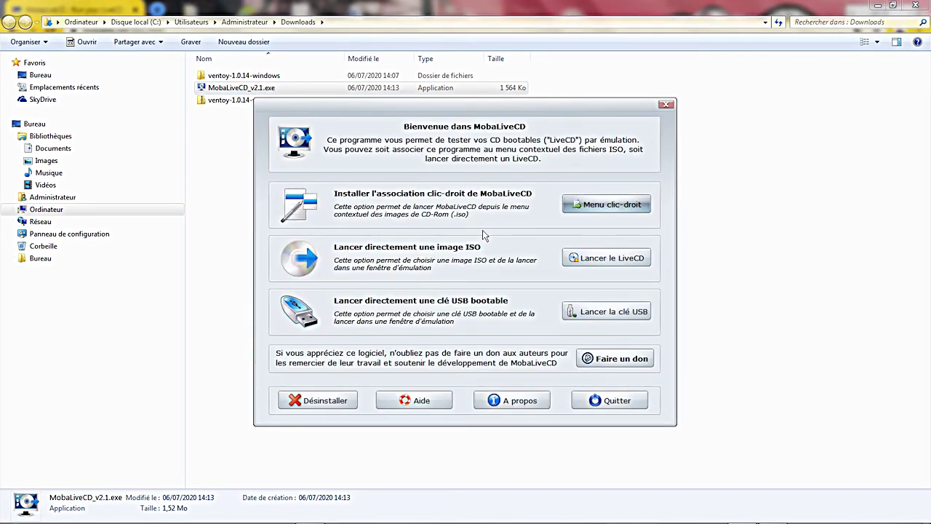
left_click(13, 210)
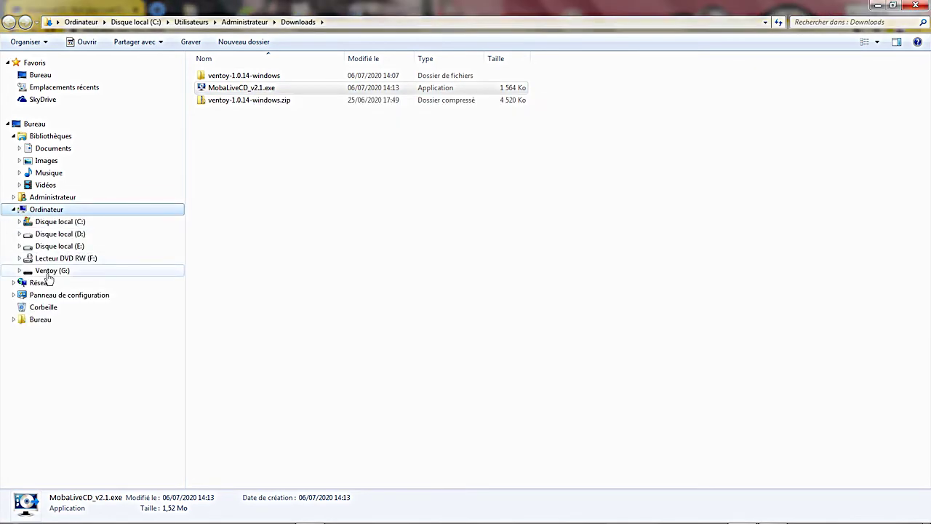
left_click(29, 272)
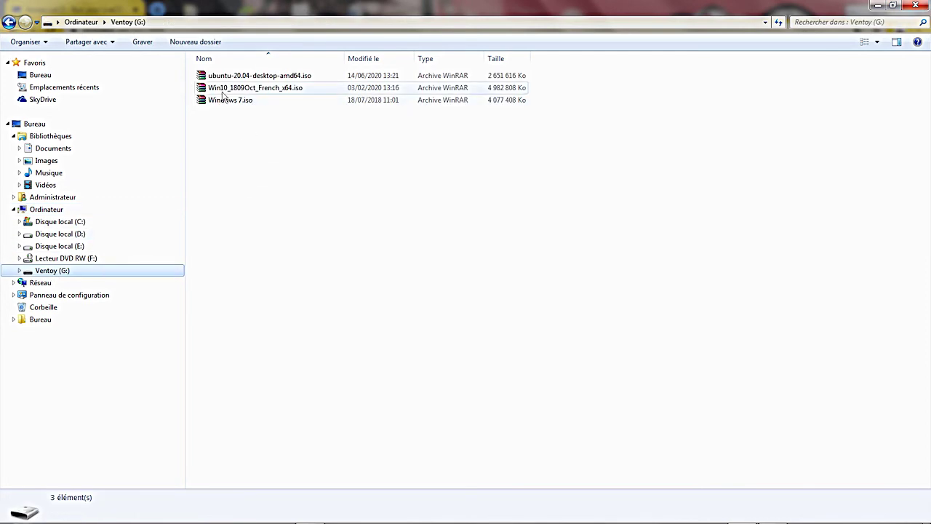
Step: Rename ubuntu-20.04-desktop-amd64.iso as Ubuntu-20.04-64 Bits.iso on the Ventoy drive
left_click(251, 77)
key("F2")
key("Left")
key("Delete")
type("U")
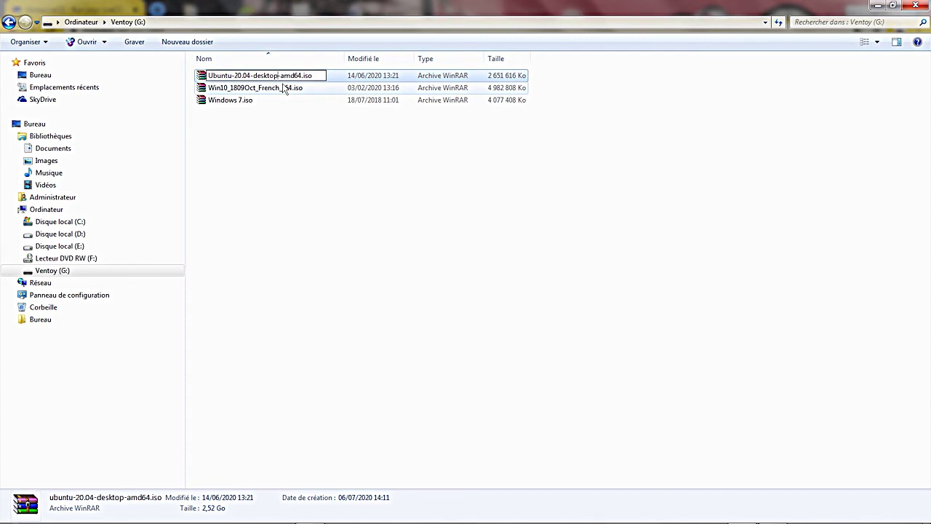
key("Delete")
key("Delete")
key("Delete")
key("Delete")
key("Delete")
key("Delete")
key("Delete")
key("Delete")
key("Delete")
key("Delete")
key("Delete")
key("Right")
key("Right")
type("Bits")
key("Return")
Step: Rename Win10_1809Oct_French_x64.iso as WinDows-10-64Bits.iso
left_click(284, 87)
left_click(283, 87)
left_click(283, 87)
type("Dow")
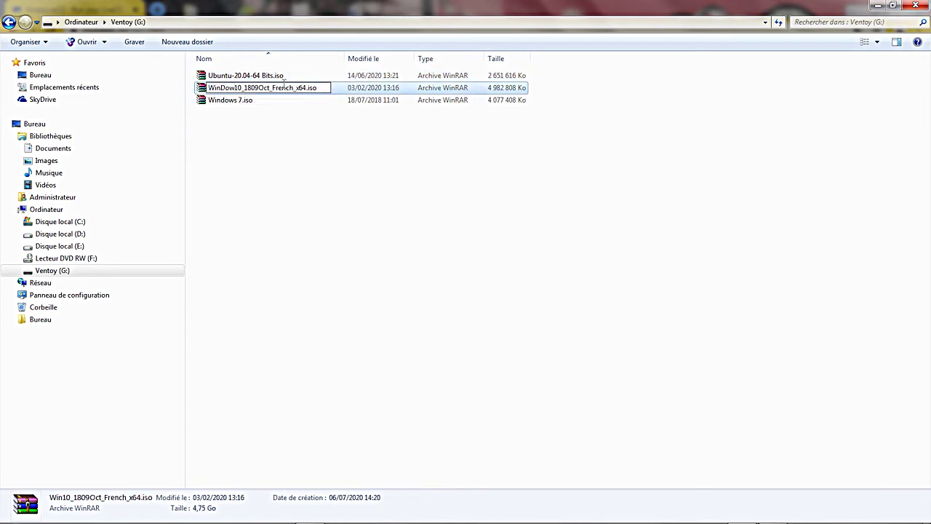
type("s-")
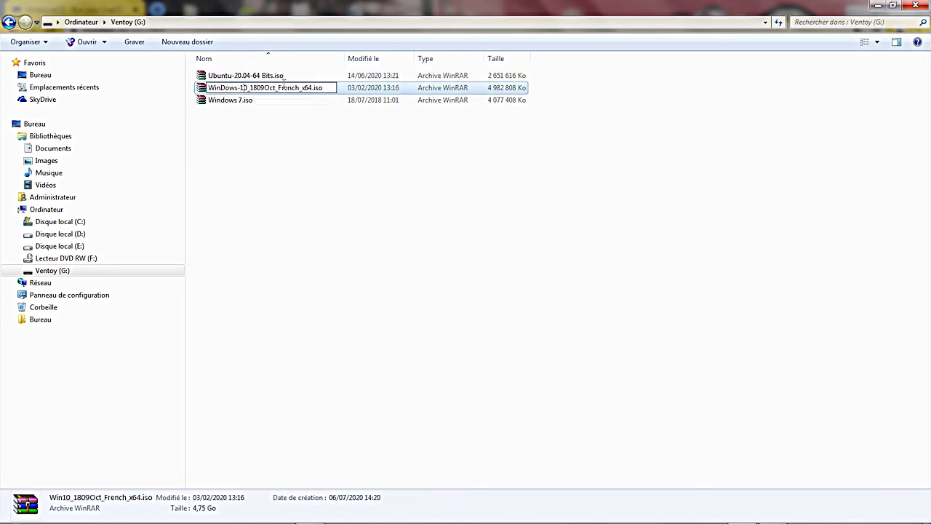
key("shift+Right")
key("shift+Right")
key("shift+Right")
key("shift+Right")
key("shift+Right")
key("shift+Right")
key("shift+Right")
key("shift+Right")
key("shift+Right")
key("shift+Right")
key("shift+Right")
key("shift+Right")
key("shift+Right")
key("shift+Right")
key("shift+Right")
key("shift+Right")
key("shift+Right")
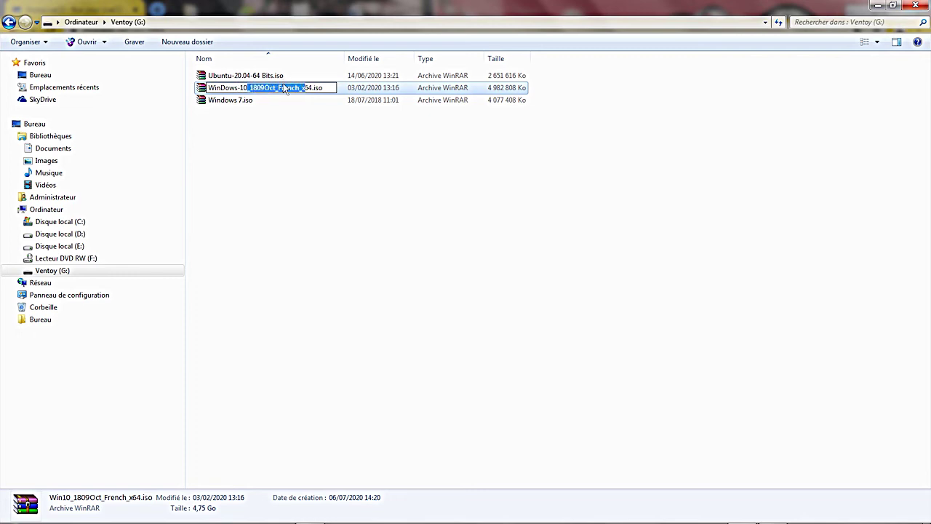
type("-64Bits")
key("Return")
Step: Remove the space before "Bits" in the Ubuntu image's file name, making it Ubuntu-20.04-64Bits.iso
key("Up")
key("F2")
key("Right")
key("Left")
key("Left")
key("Left")
key("Left")
key("Left")
key("Delete")
key("Return")
Step: Rename Windows 7.iso as Windows-7-64Bits.iso
key("Down")
key("Down")
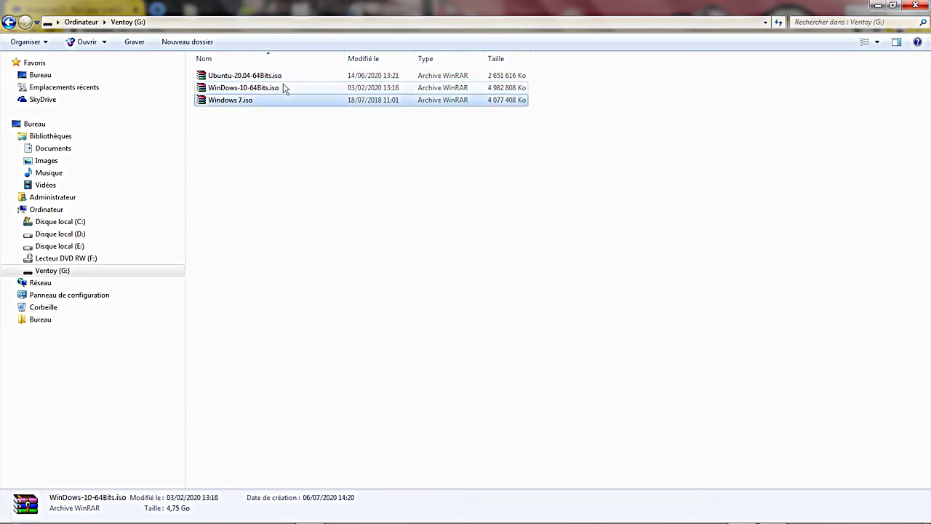
key("F2")
key("Right")
key("Left")
key("BackSpace")
type("-")
key("Right")
type("-64Bits")
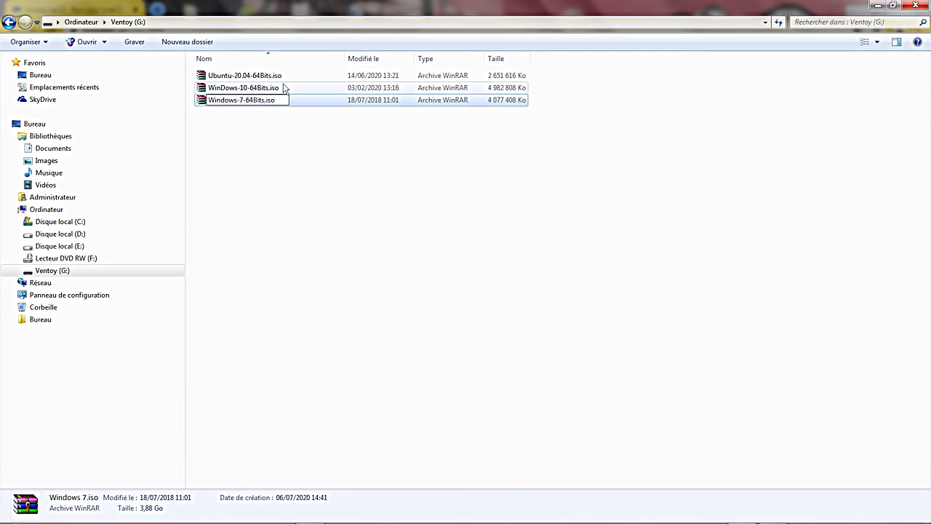
key("Return")
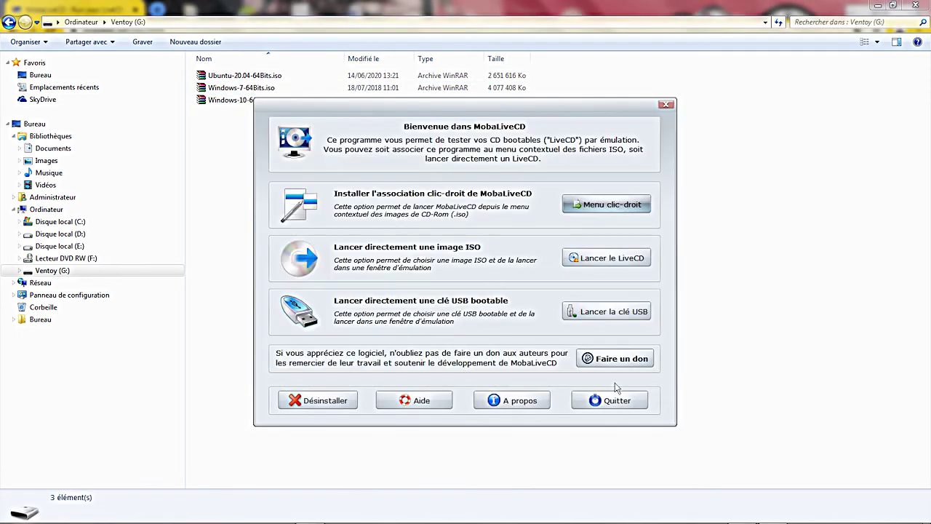
Step: Launch the G: USB drive in MobaLiveCD without creating a virtual hard disk, and maximize the QEMU window
left_click(608, 313)
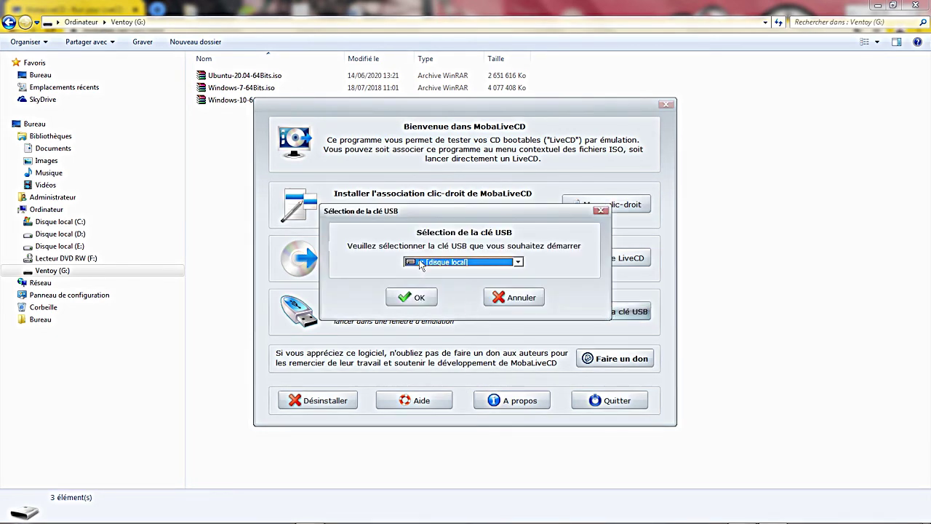
left_click(419, 267)
left_click(420, 304)
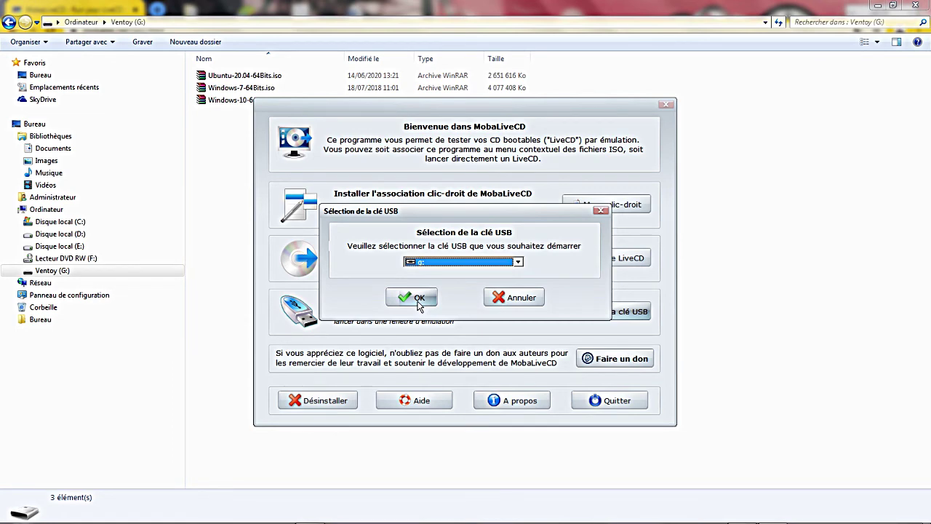
left_click(419, 300)
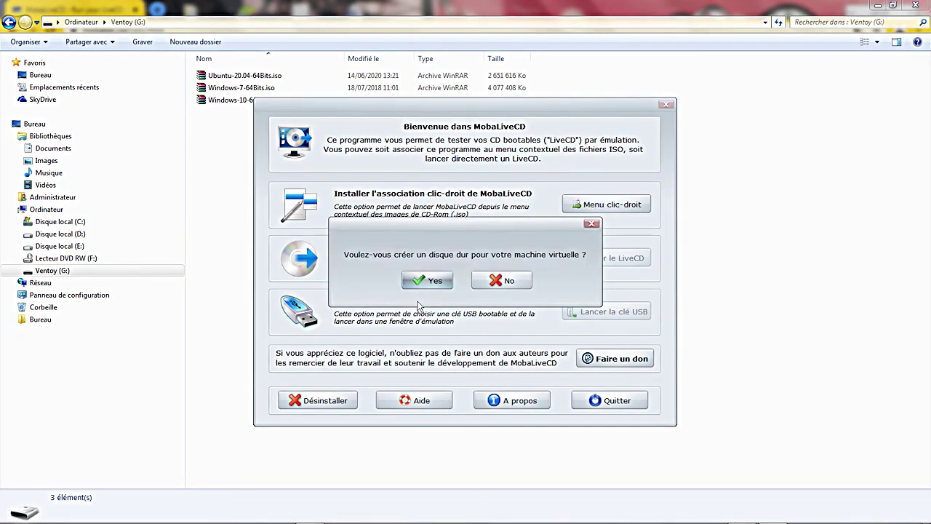
left_click(507, 281)
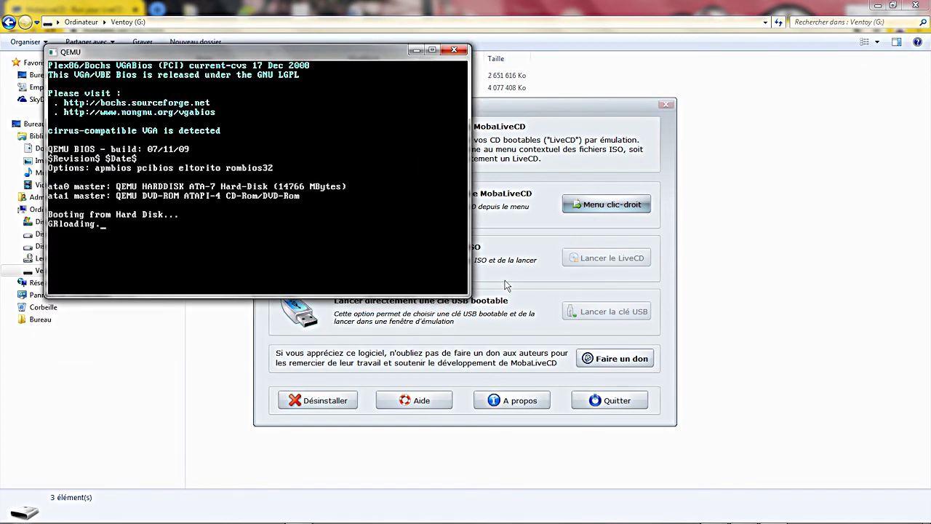
left_click(432, 50)
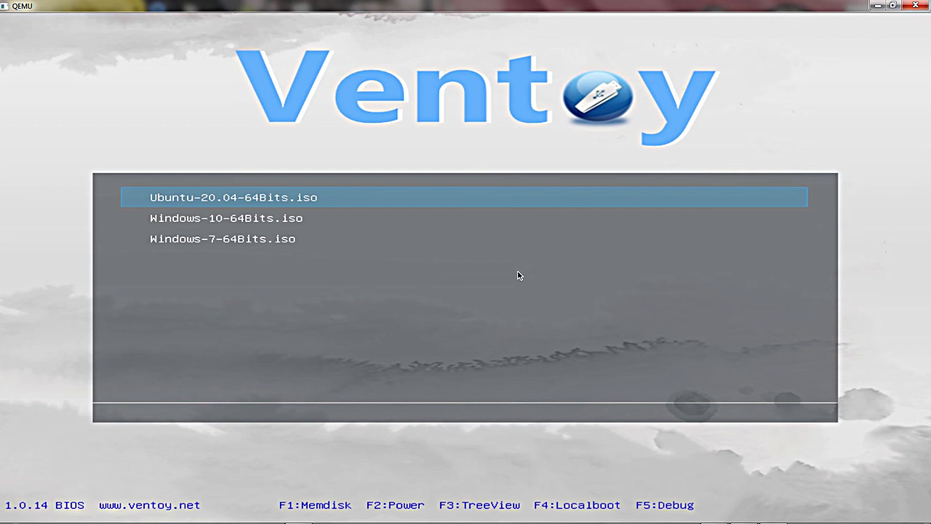
Step: Move the selection in the Ventoy boot menu to Windows-7-64Bits.iso
key("Down")
key("Down")
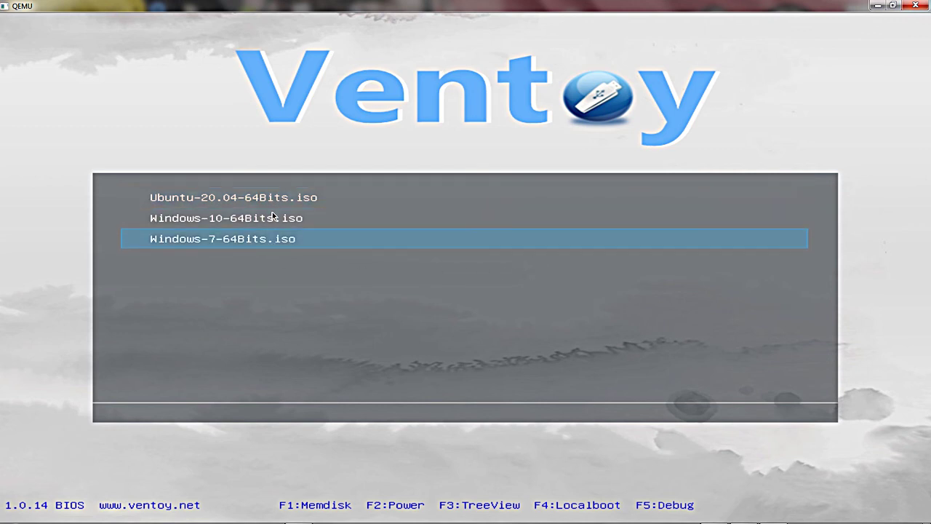